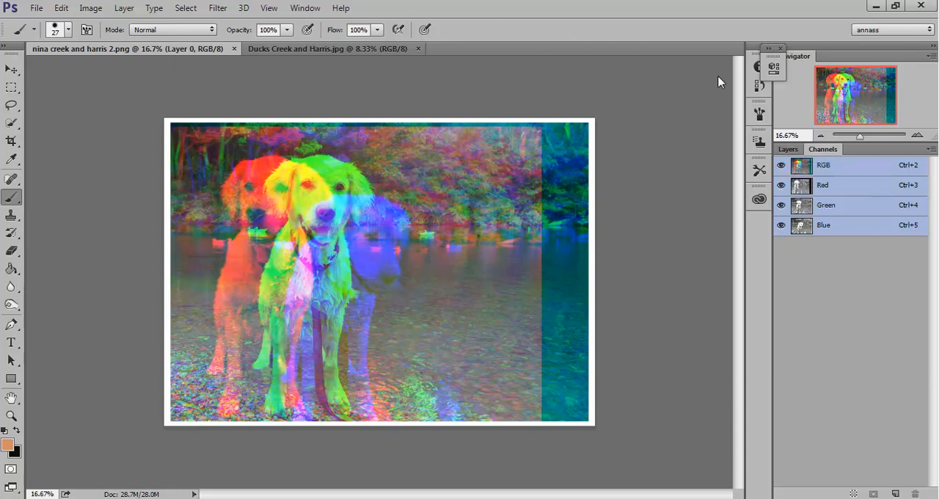
Step: View the Red channel of the nina creek and harris 2 image on its own, then restore the RGB composite view
{"action": "left_click", "coordinate": [787, 151]}
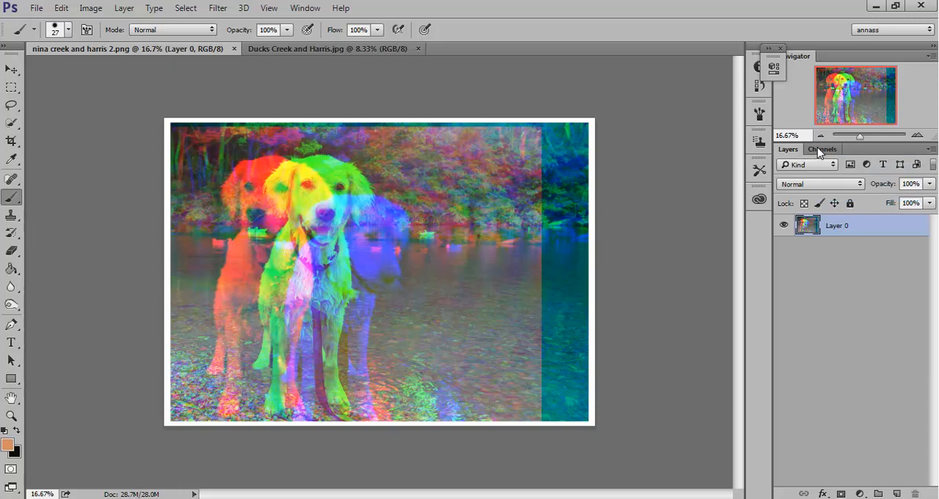
{"action": "left_click", "coordinate": [820, 149]}
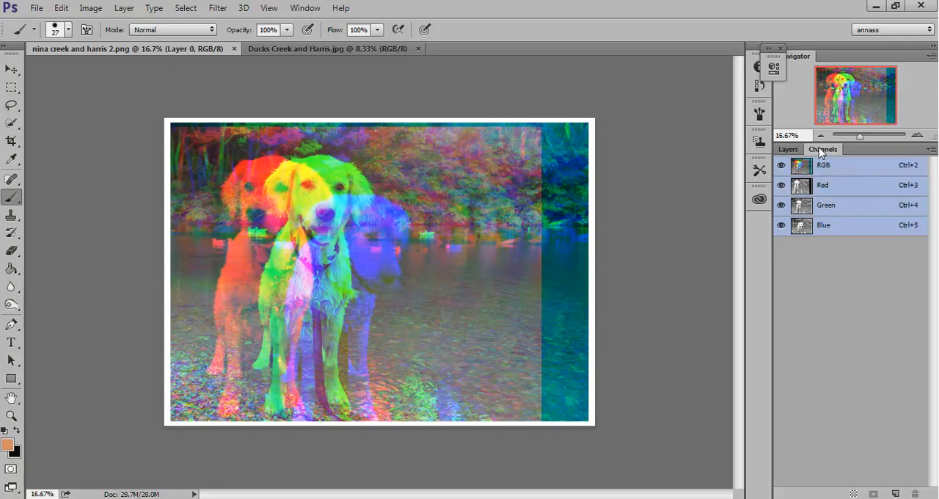
{"action": "left_click", "coordinate": [842, 189]}
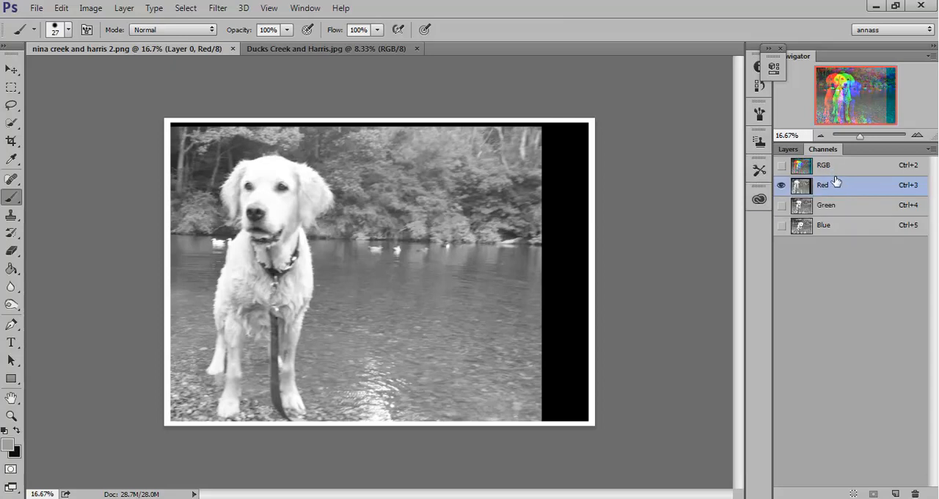
{"action": "left_click", "coordinate": [834, 167]}
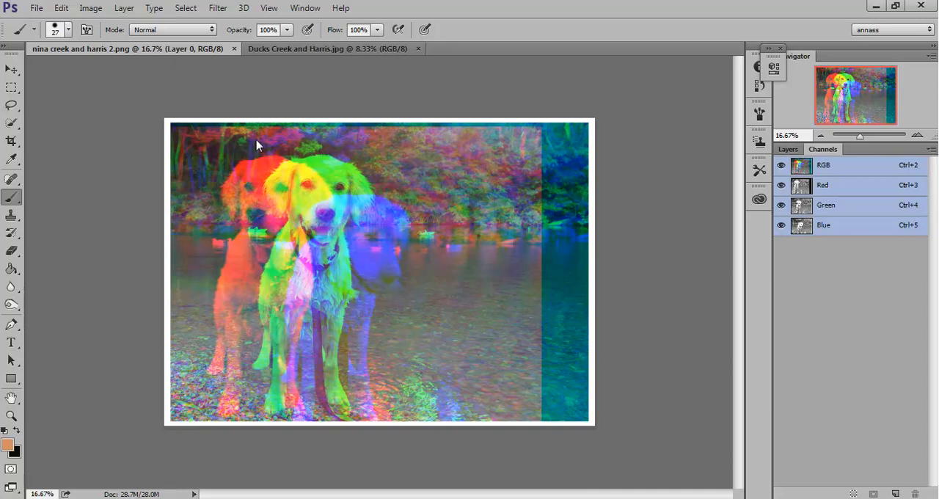
Step: Open the teddy 1 photo from the finished Harris folder
{"action": "left_click", "coordinate": [37, 10]}
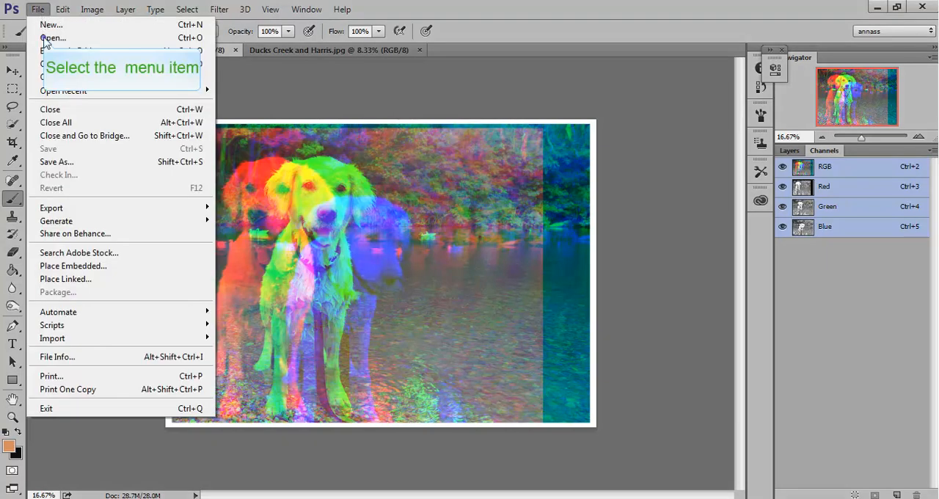
{"action": "left_click", "coordinate": [45, 35]}
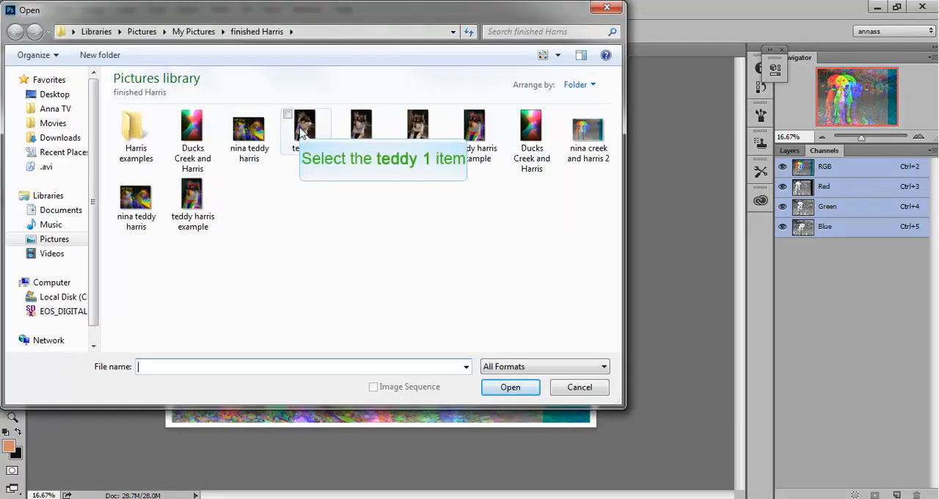
{"action": "left_click", "coordinate": [302, 132]}
{"action": "left_click", "coordinate": [511, 387]}
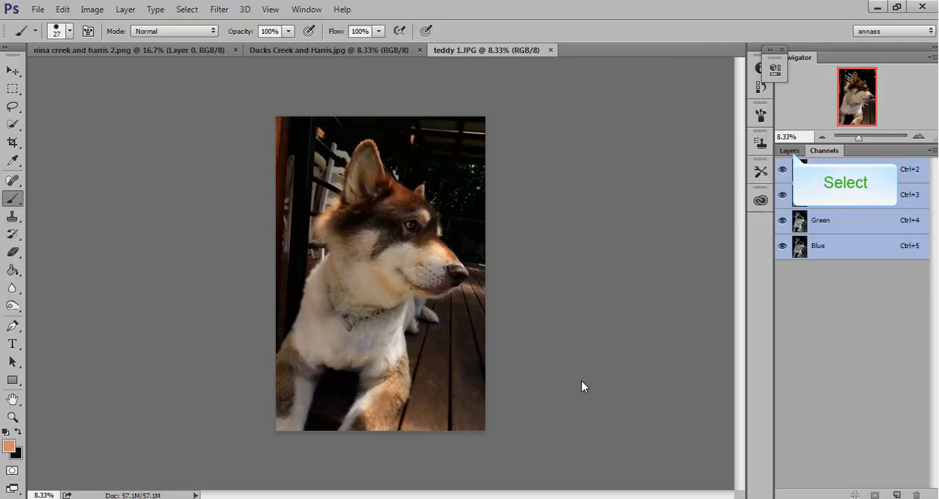
Step: Show the layers of the teddy 1 photo and set its colour mode to RGB Color
{"action": "left_click", "coordinate": [789, 151]}
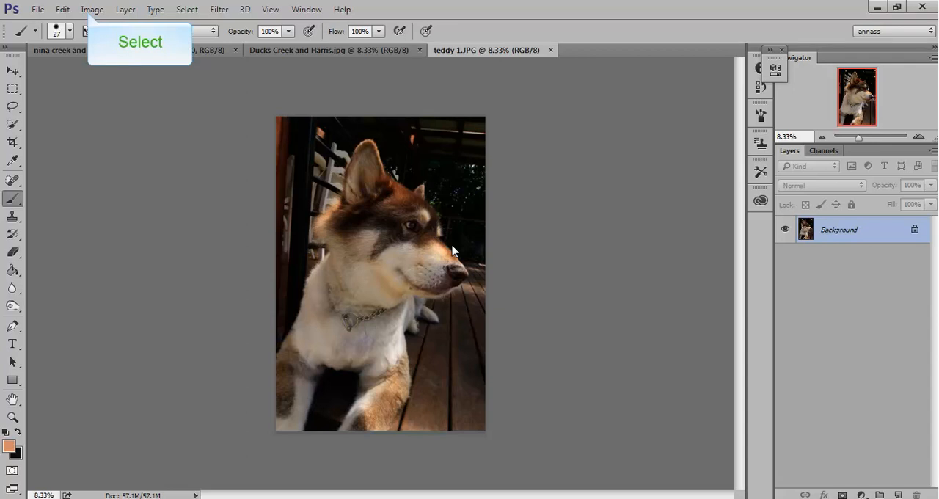
{"action": "left_click", "coordinate": [90, 10]}
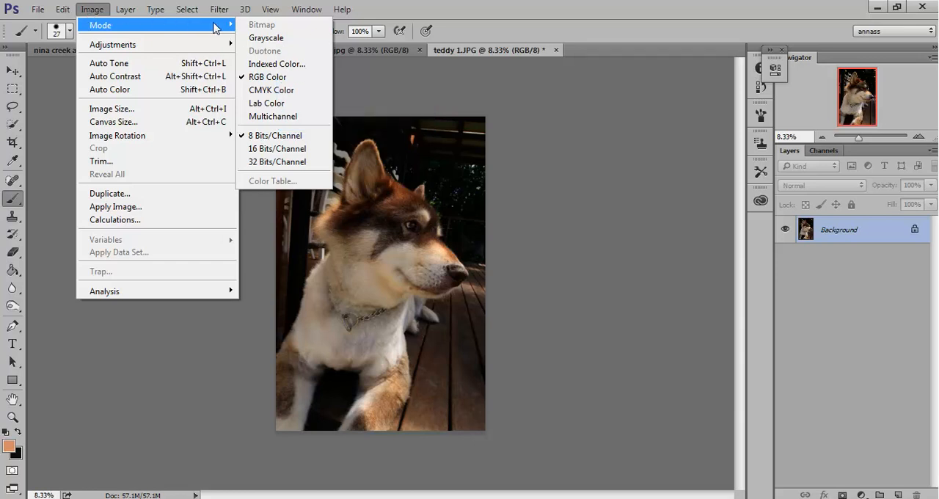
{"action": "left_click", "coordinate": [276, 77]}
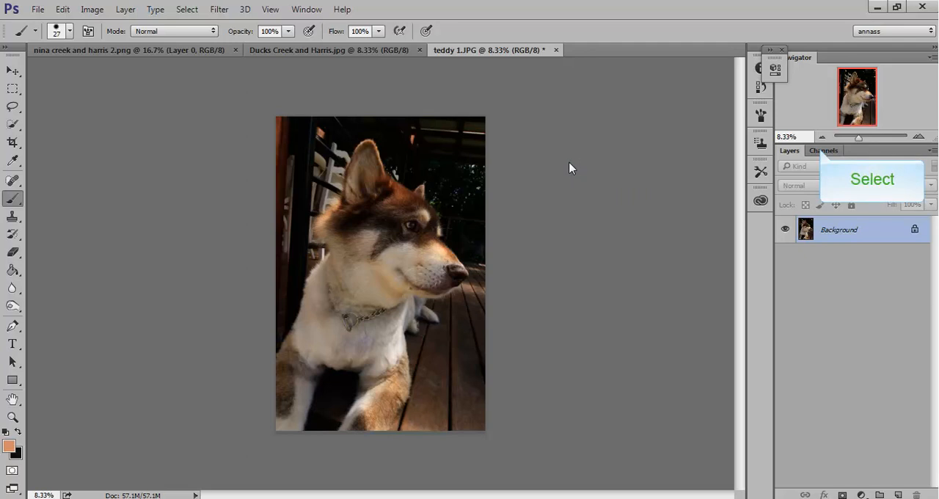
Step: View the Green and Blue channels of the teddy 1 photo, then return to the RGB composite
{"action": "left_click", "coordinate": [823, 151]}
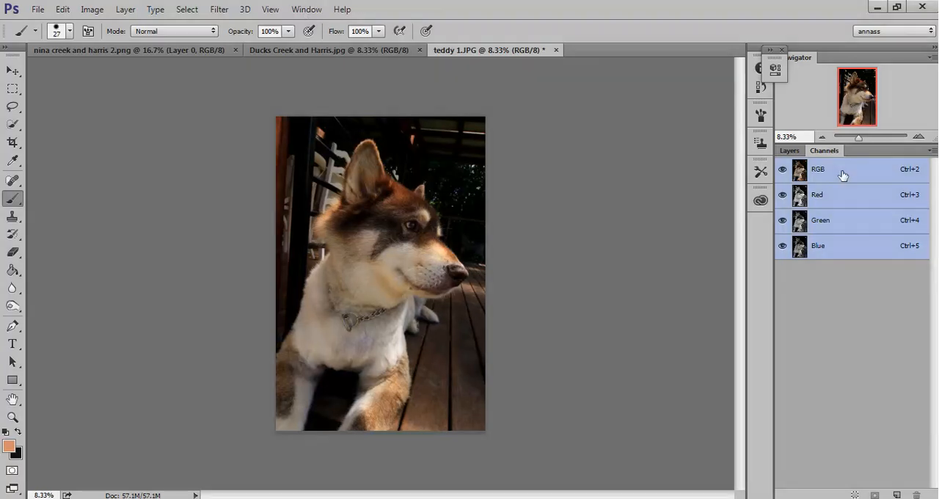
{"action": "left_click", "coordinate": [790, 151]}
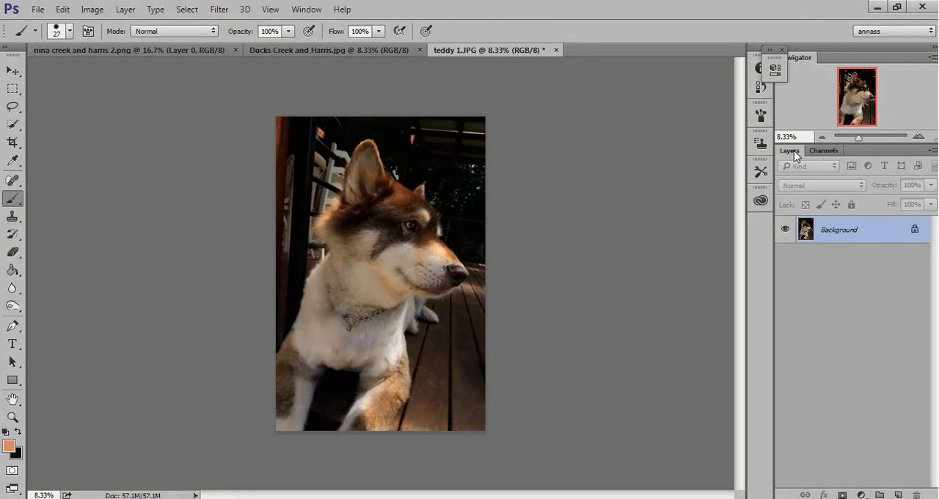
{"action": "left_click", "coordinate": [827, 151]}
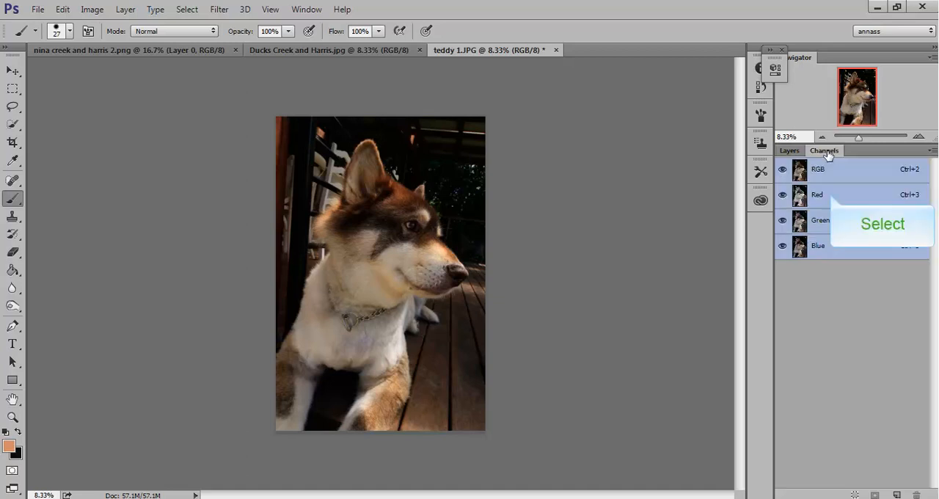
{"action": "left_click", "coordinate": [830, 220]}
{"action": "left_click", "coordinate": [831, 249]}
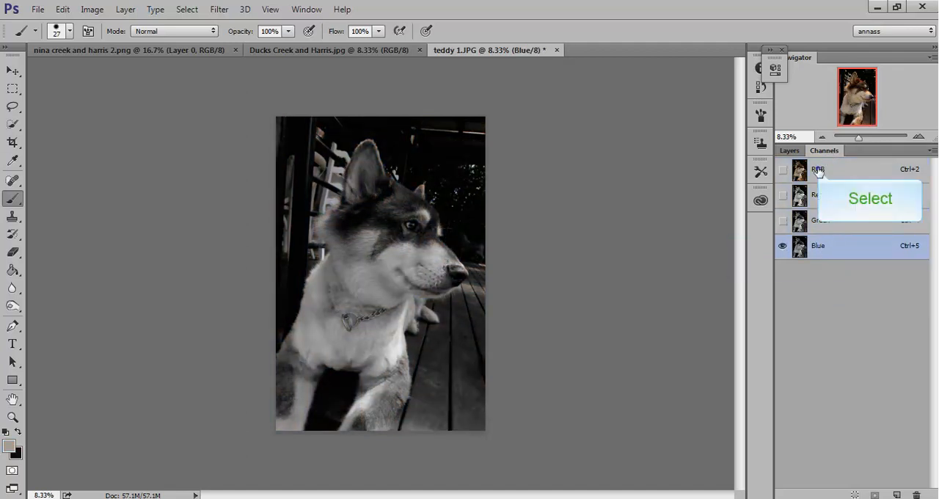
{"action": "left_click", "coordinate": [822, 170]}
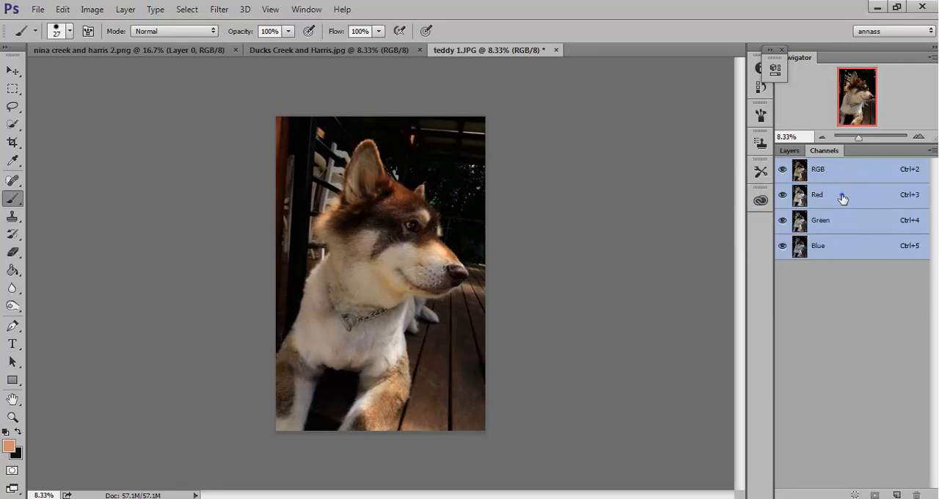
Step: Examine the Red, Green and Blue channels of the teddy 1 photo one by one, finishing on the RGB composite
{"action": "left_click", "coordinate": [842, 198]}
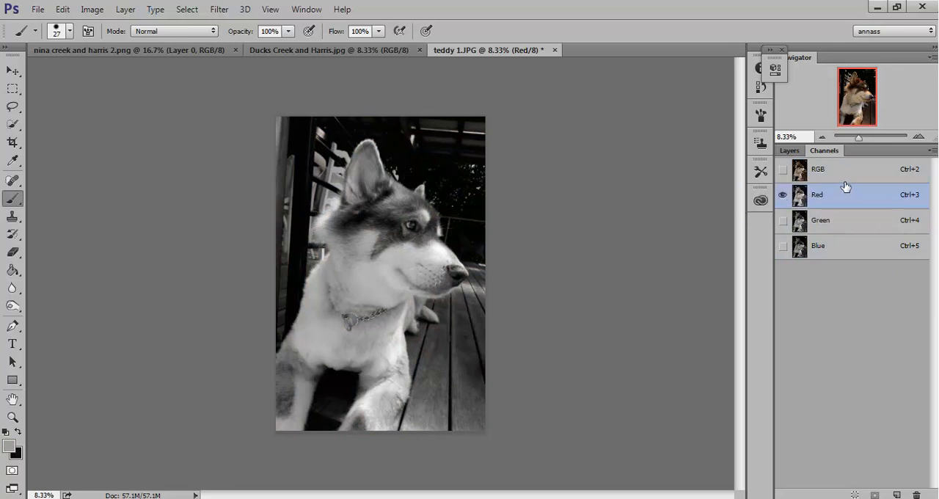
{"action": "left_click", "coordinate": [846, 171]}
{"action": "left_click", "coordinate": [838, 204]}
{"action": "left_click", "coordinate": [843, 226]}
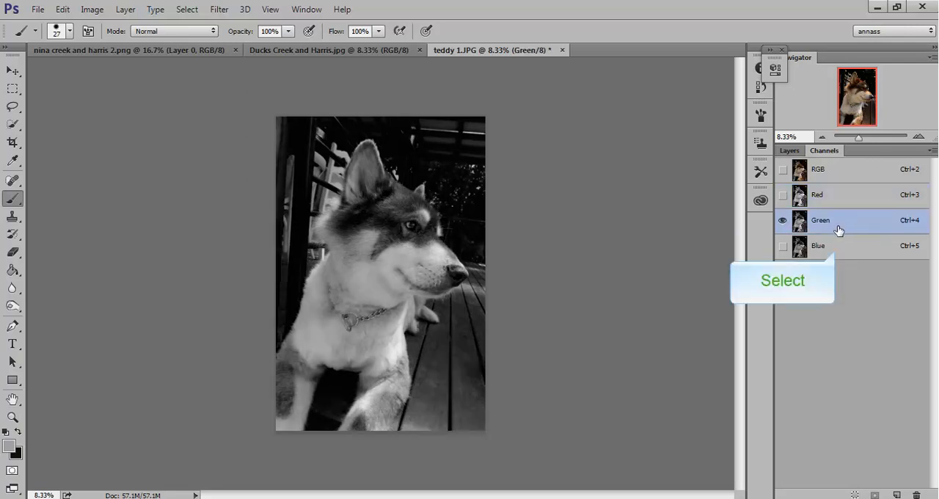
{"action": "left_click", "coordinate": [836, 253]}
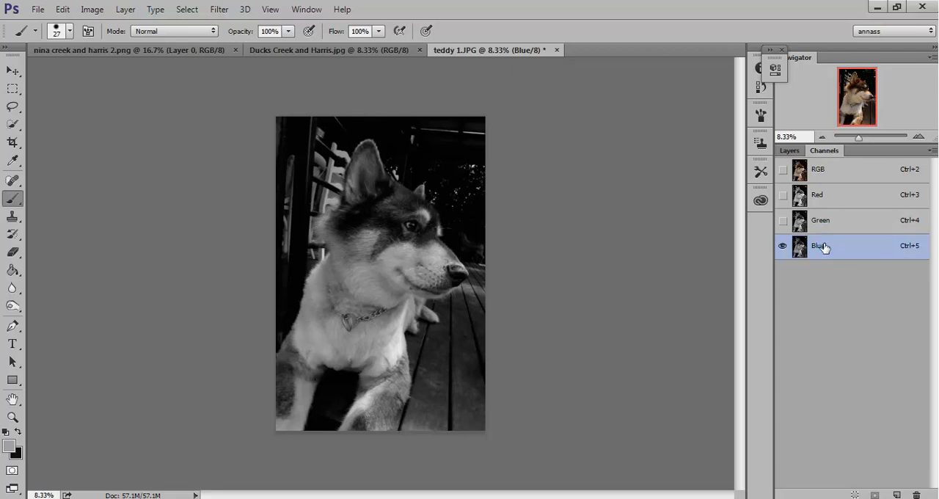
{"action": "left_click", "coordinate": [820, 221]}
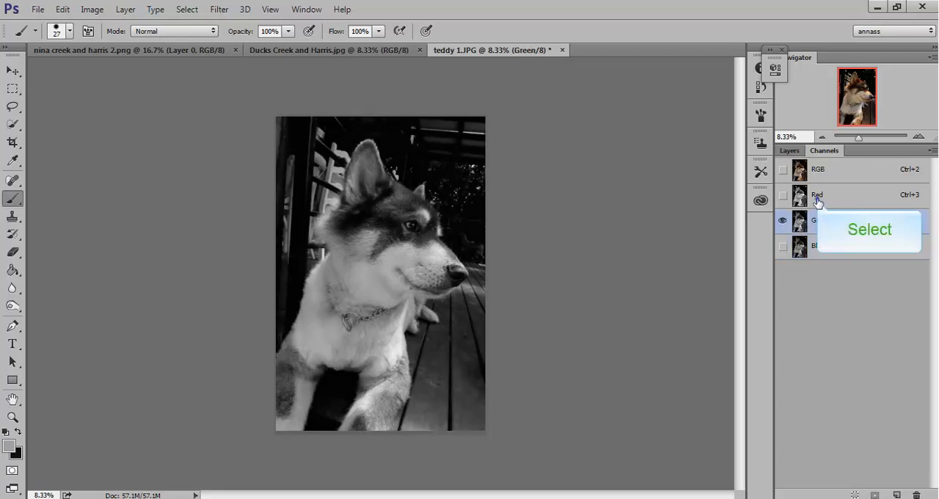
{"action": "left_click", "coordinate": [817, 195]}
{"action": "left_click", "coordinate": [825, 169]}
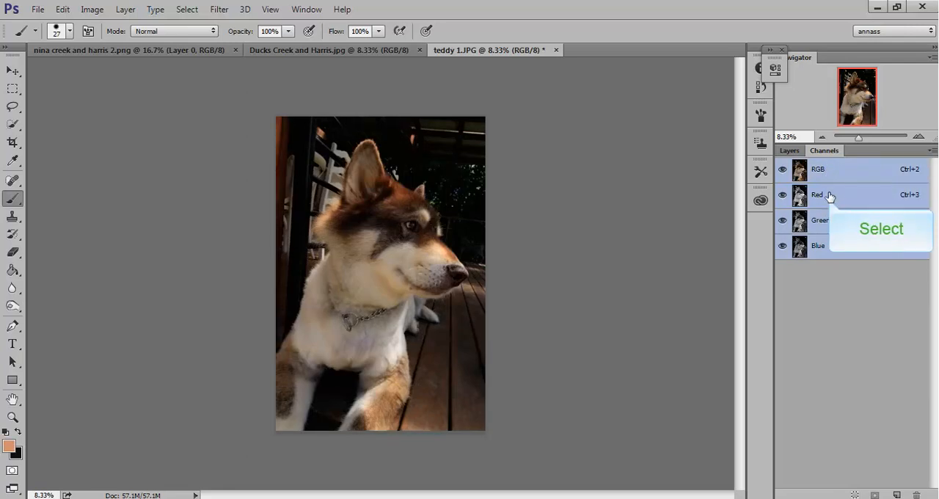
Step: Compare the Red and Green channels of the teddy 1 photo and its layer list, then restore the RGB composite
{"action": "left_click", "coordinate": [829, 199]}
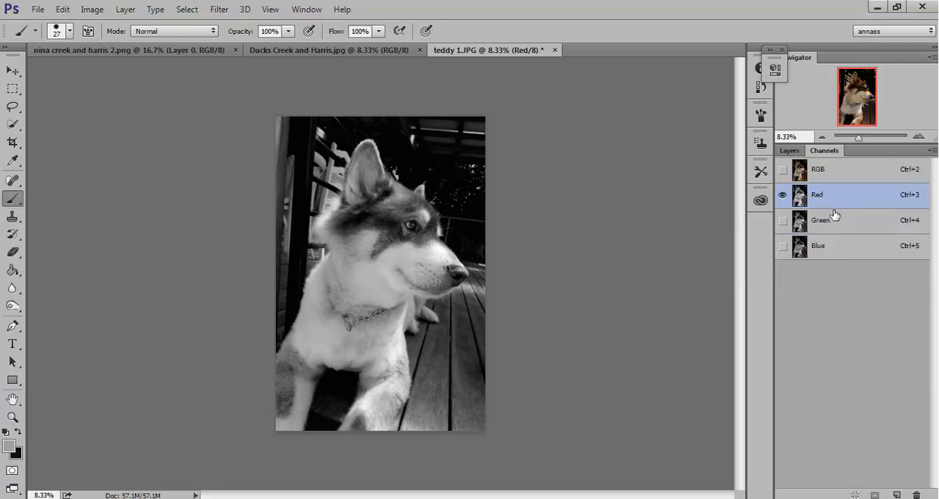
{"action": "left_click", "coordinate": [835, 227]}
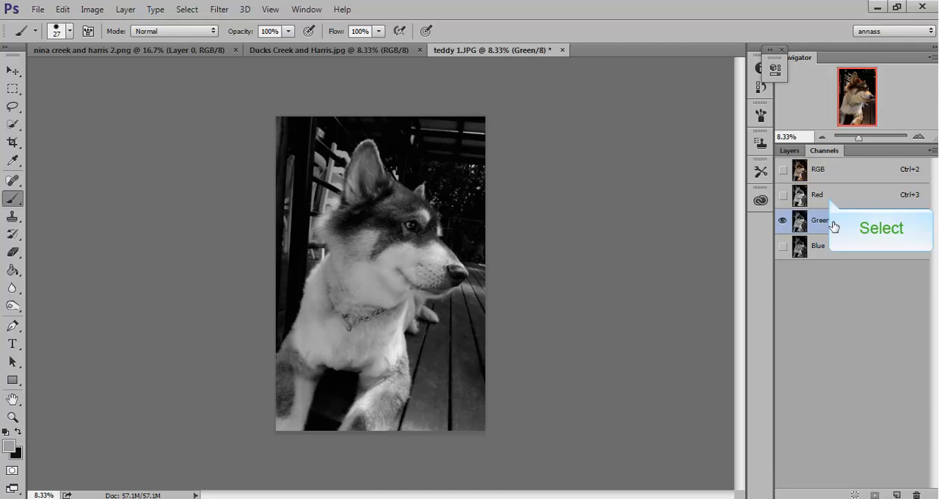
{"action": "left_click", "coordinate": [829, 201]}
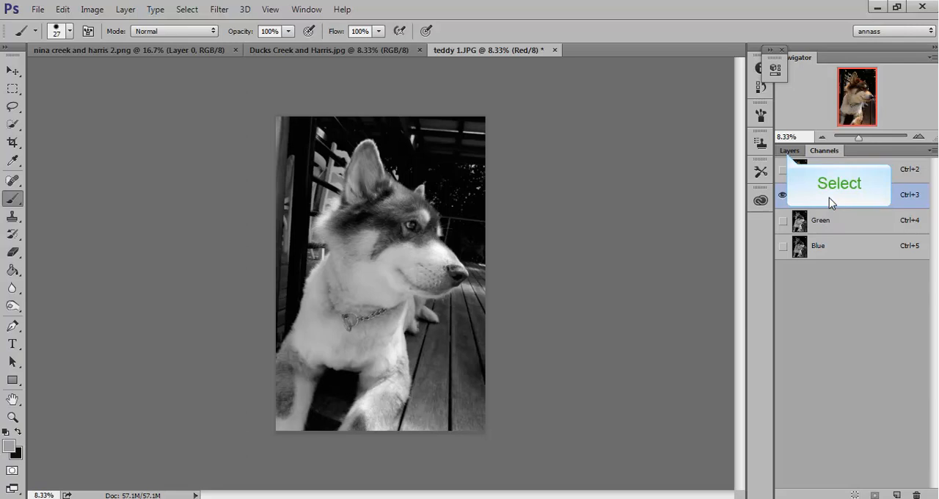
{"action": "left_click", "coordinate": [789, 152]}
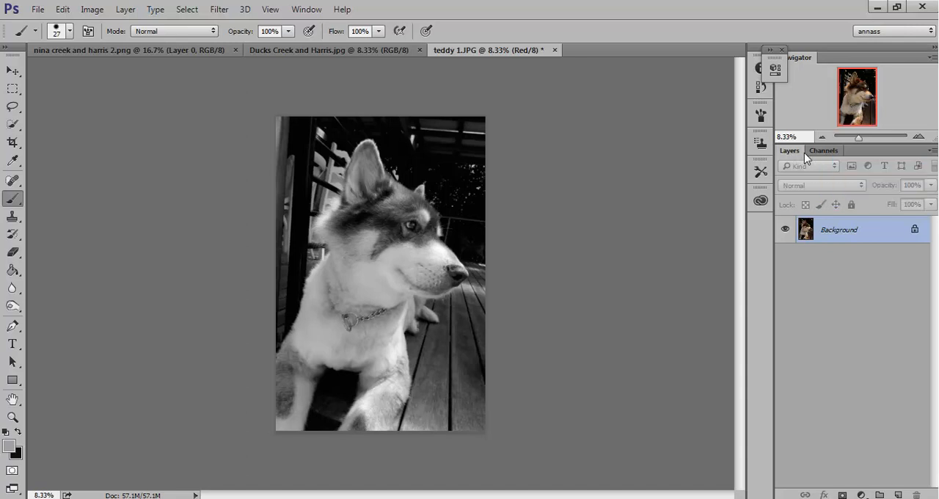
{"action": "left_click", "coordinate": [824, 152]}
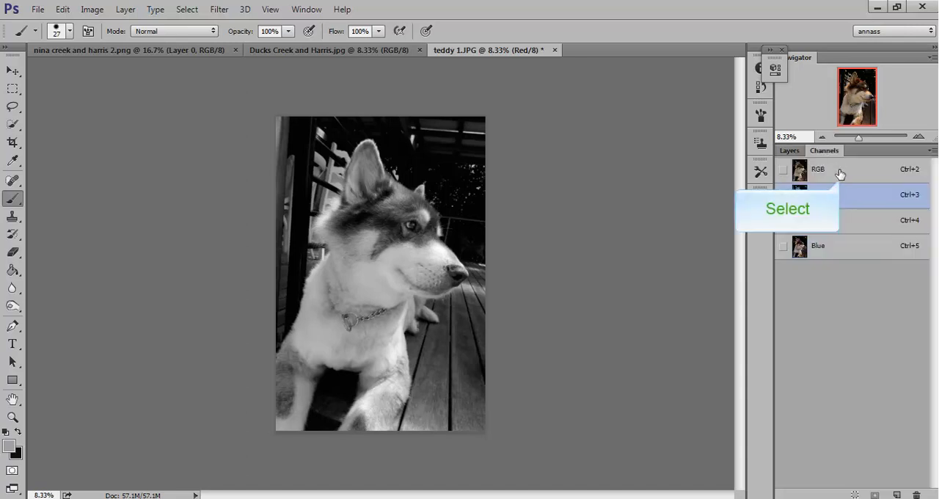
{"action": "left_click", "coordinate": [840, 176]}
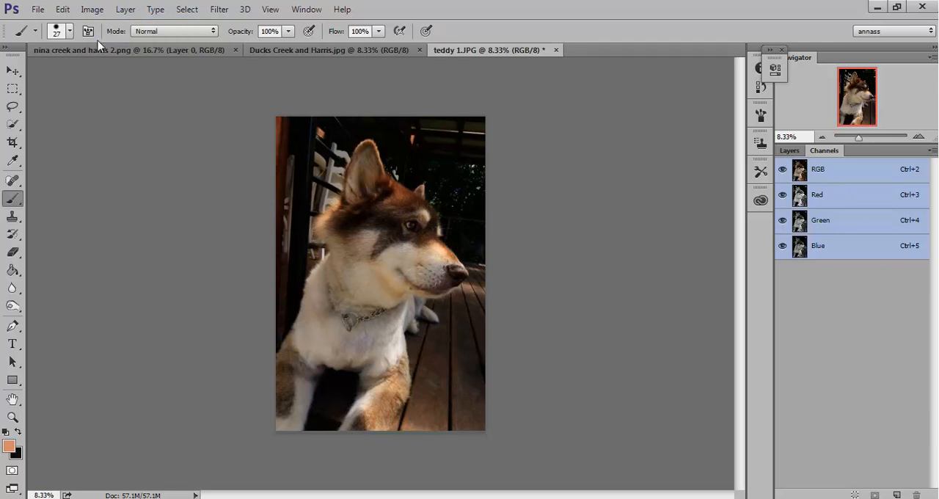
Step: Choose RGB Color again as the teddy 1 photo's mode and display its layers
{"action": "left_click", "coordinate": [89, 10]}
{"action": "mouse_move", "coordinate": [102, 25]}
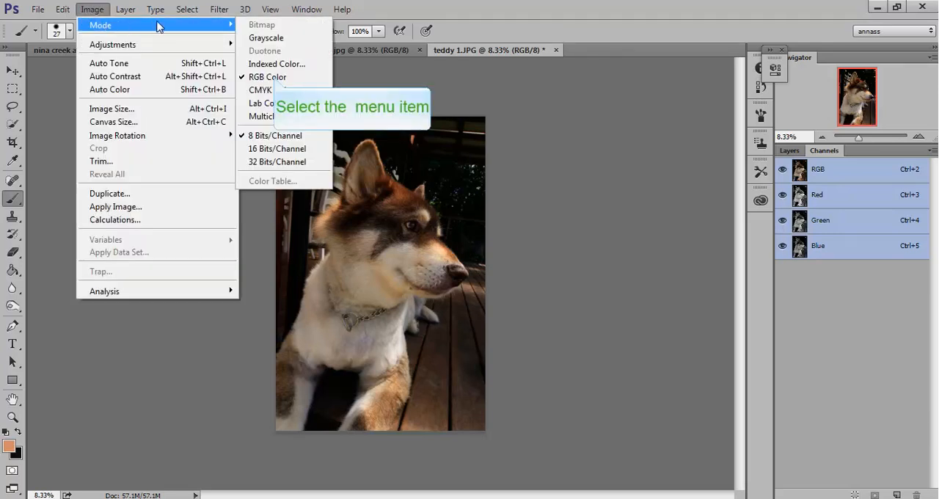
{"action": "left_click", "coordinate": [275, 78]}
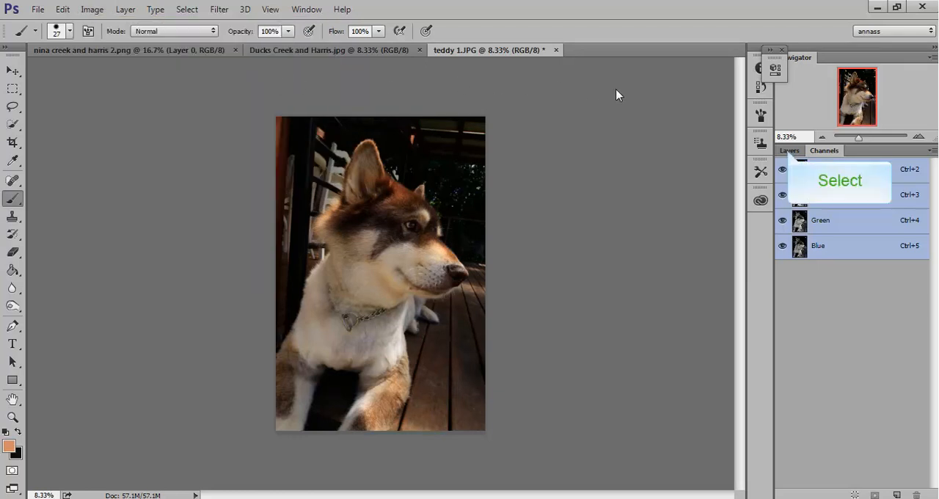
{"action": "left_click", "coordinate": [790, 152]}
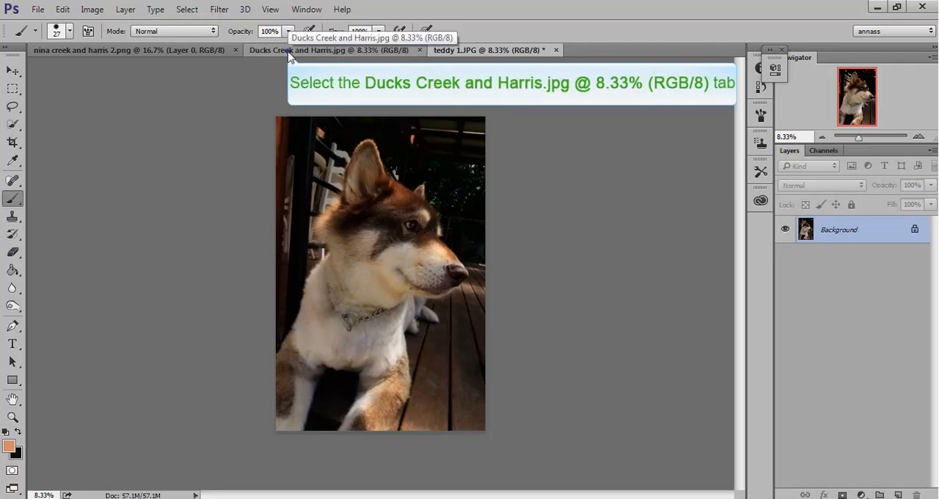
Step: Switch to Ducks Creek and Harris.jpg and examine the colour effects on its water, ducks and trees up close
{"action": "left_click", "coordinate": [288, 52]}
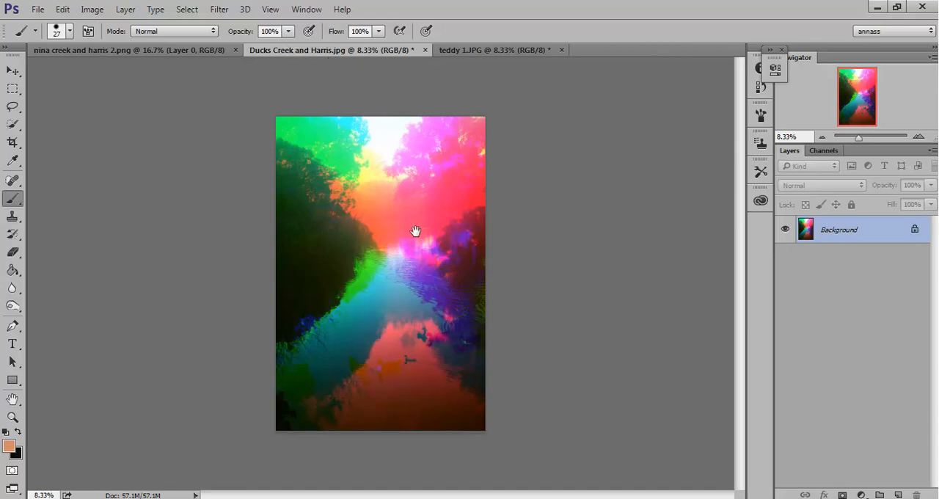
{"action": "key", "text": "ctrl+plus"}
{"action": "key", "text": "ctrl+plus"}
{"action": "key", "text": "ctrl+plus"}
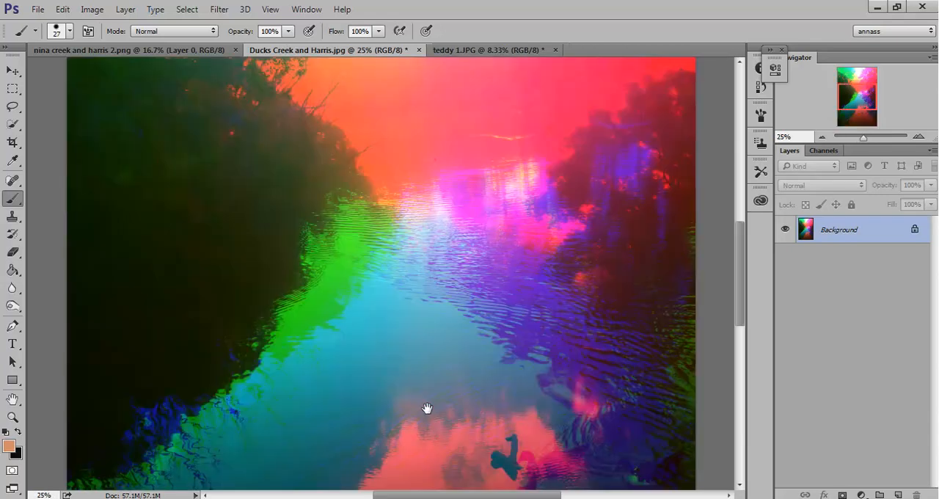
{"action": "left_click_drag", "start_coordinate": [427, 409], "coordinate": [460, 153]}
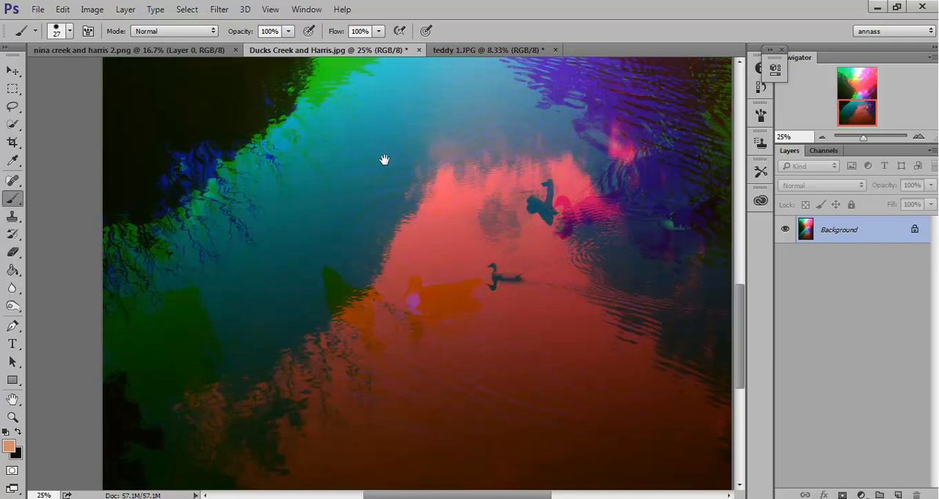
{"action": "left_click_drag", "start_coordinate": [384, 159], "coordinate": [353, 400]}
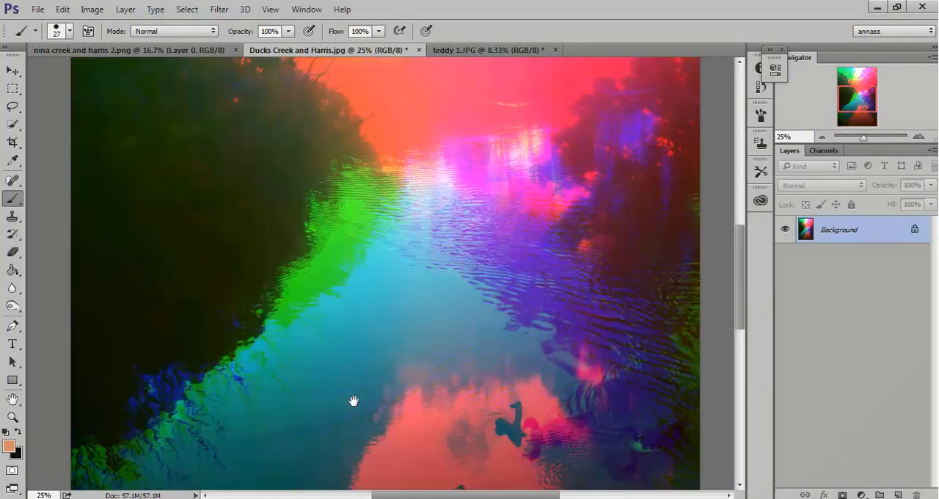
{"action": "left_click_drag", "start_coordinate": [420, 303], "coordinate": [428, 378]}
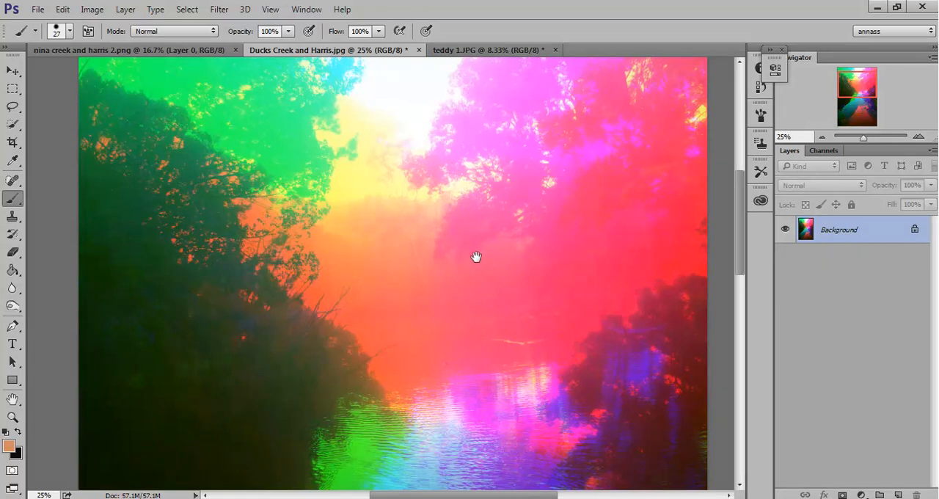
{"action": "left_click_drag", "start_coordinate": [476, 257], "coordinate": [469, 310]}
{"action": "key", "text": "ctrl+minus"}
{"action": "key", "text": "ctrl+minus"}
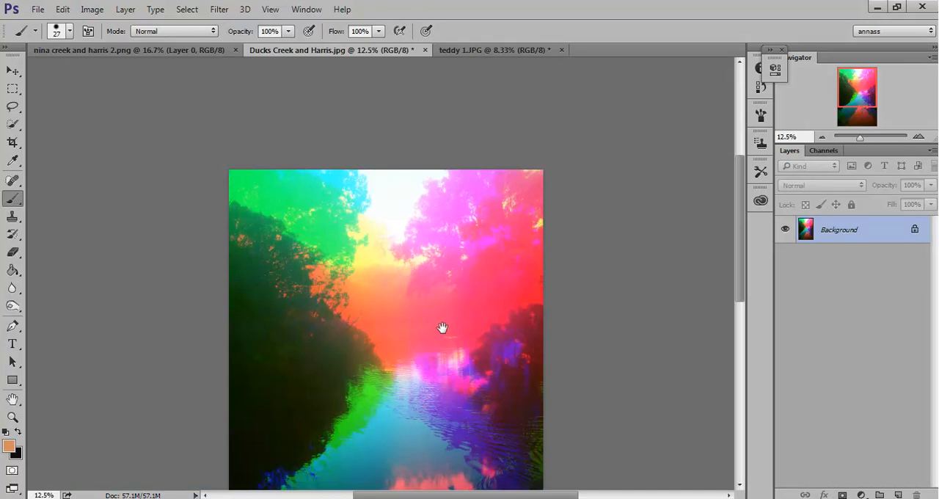
Step: Compare the full Ducks Creek and Harris.jpg image with the teddy 1 photo, then display the channels of the Ducks Creek image
{"action": "left_click_drag", "start_coordinate": [433, 389], "coordinate": [422, 284]}
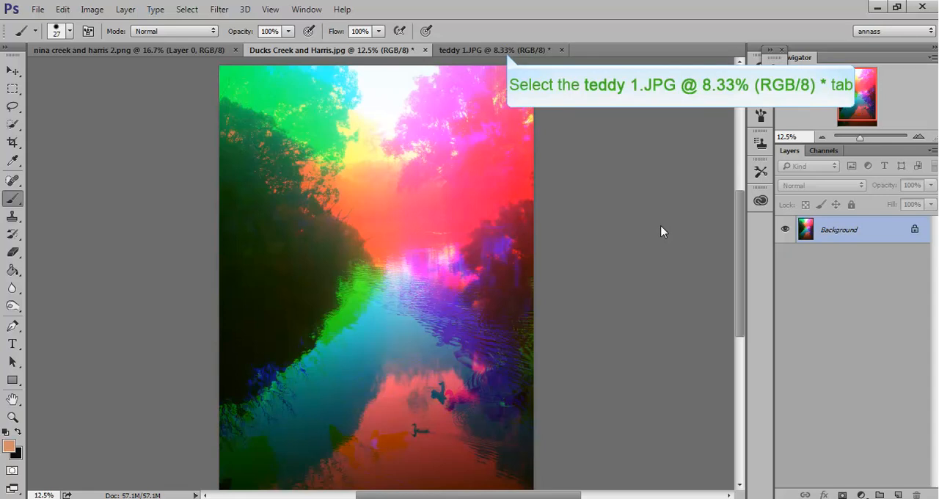
{"action": "left_click", "coordinate": [507, 52]}
{"action": "left_click", "coordinate": [340, 53]}
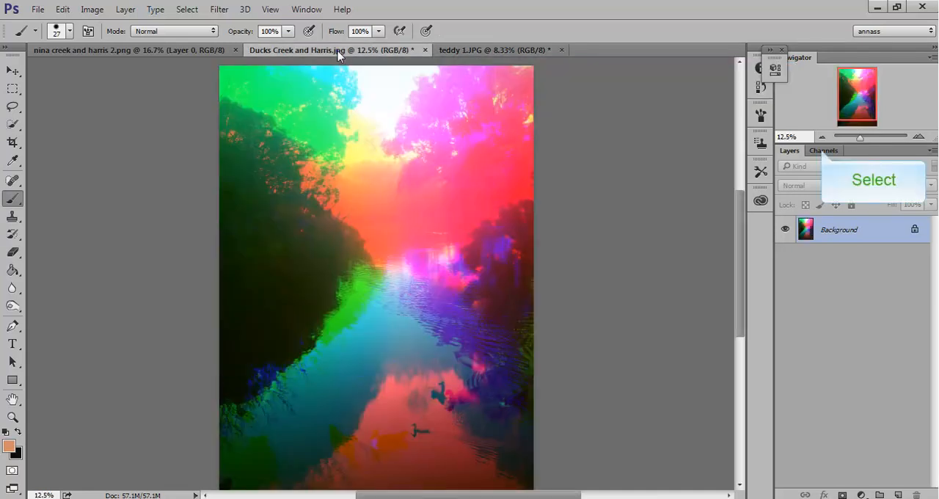
{"action": "left_click", "coordinate": [822, 151]}
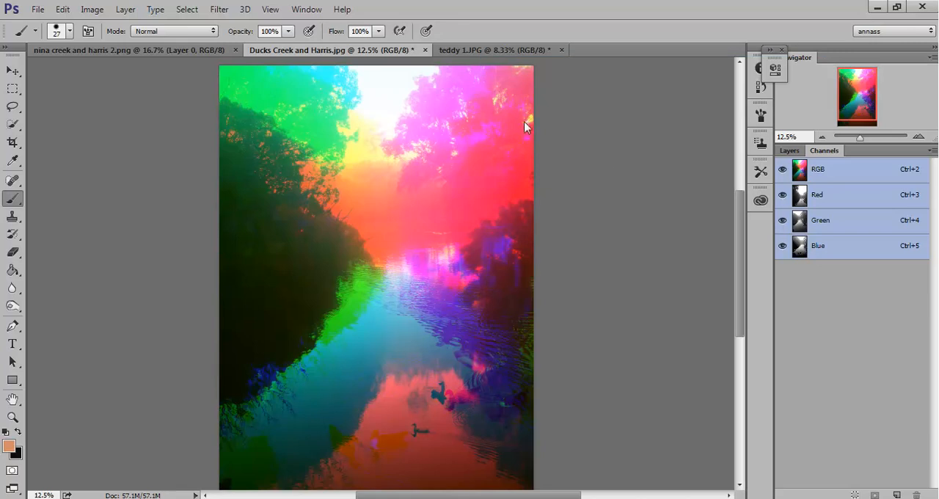
Step: Switch to the teddy 1 photo and view its Red, Green and Blue channels in turn
{"action": "left_click", "coordinate": [482, 52]}
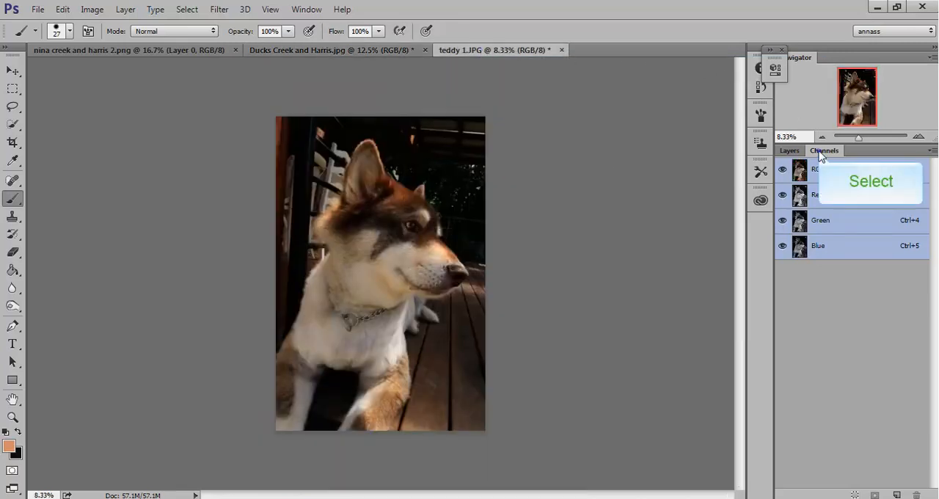
{"action": "left_click", "coordinate": [832, 197]}
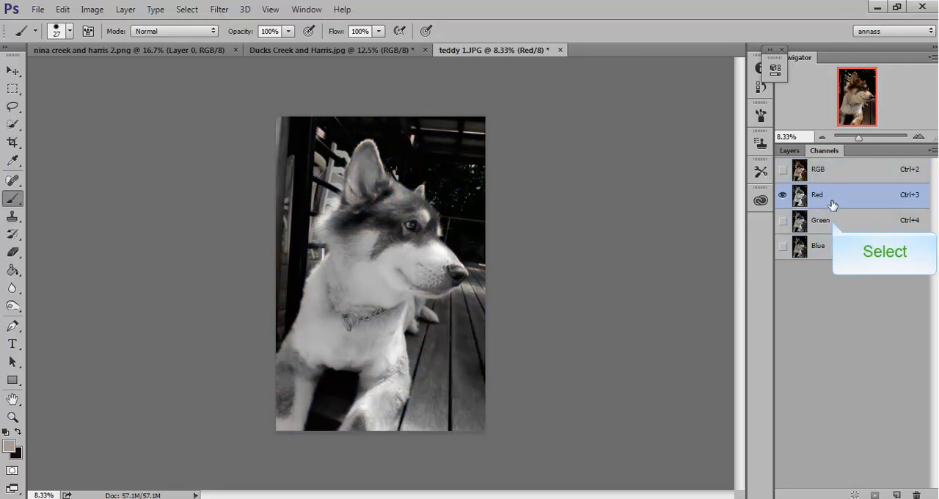
{"action": "left_click", "coordinate": [831, 221]}
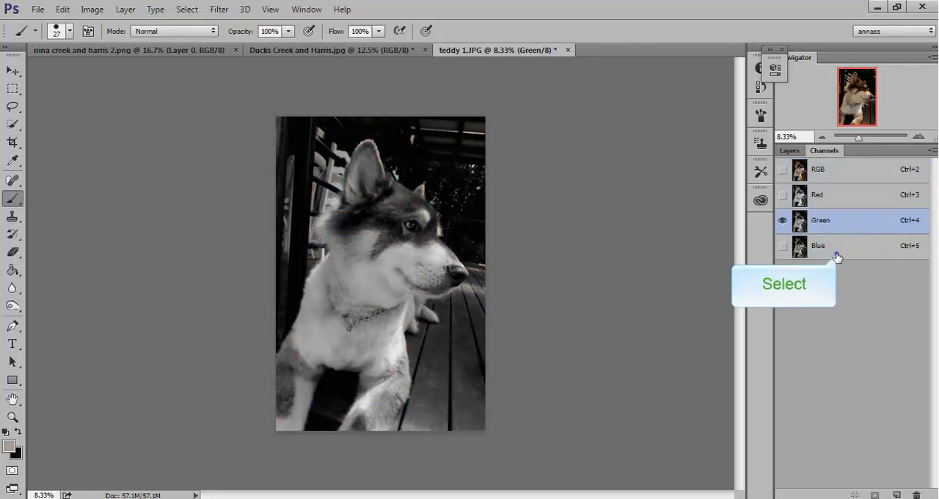
{"action": "left_click", "coordinate": [836, 249]}
Step: Return to Ducks Creek and Harris.jpg, compare its Red, Green and Blue channels twice over, and restore the RGB composite
{"action": "left_click", "coordinate": [350, 51]}
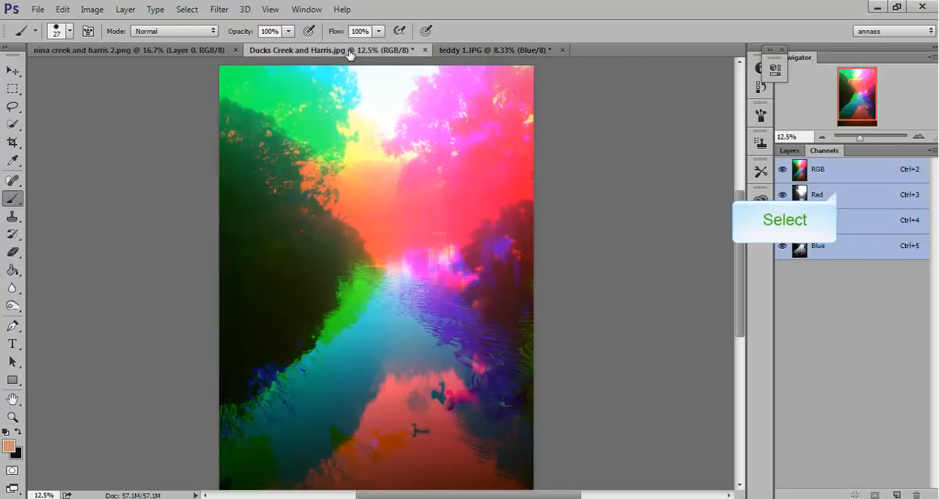
{"action": "left_click", "coordinate": [838, 194]}
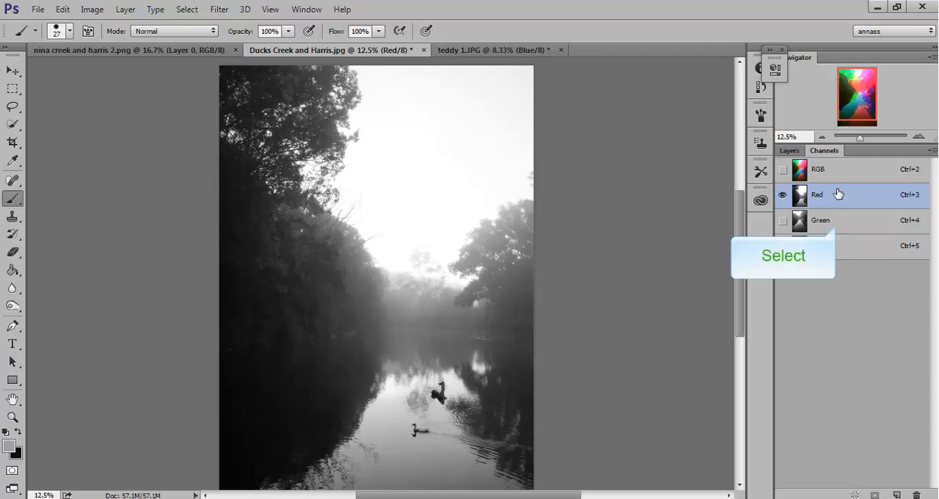
{"action": "left_click", "coordinate": [836, 228]}
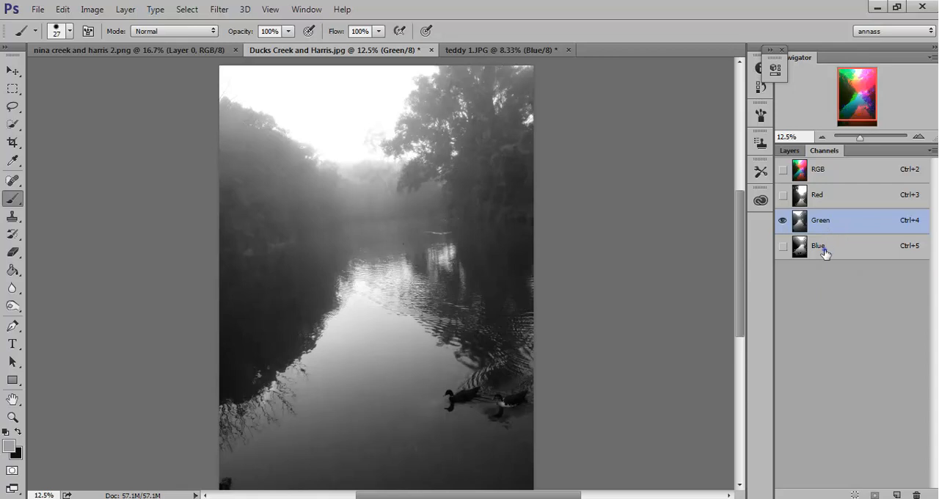
{"action": "left_click", "coordinate": [825, 254]}
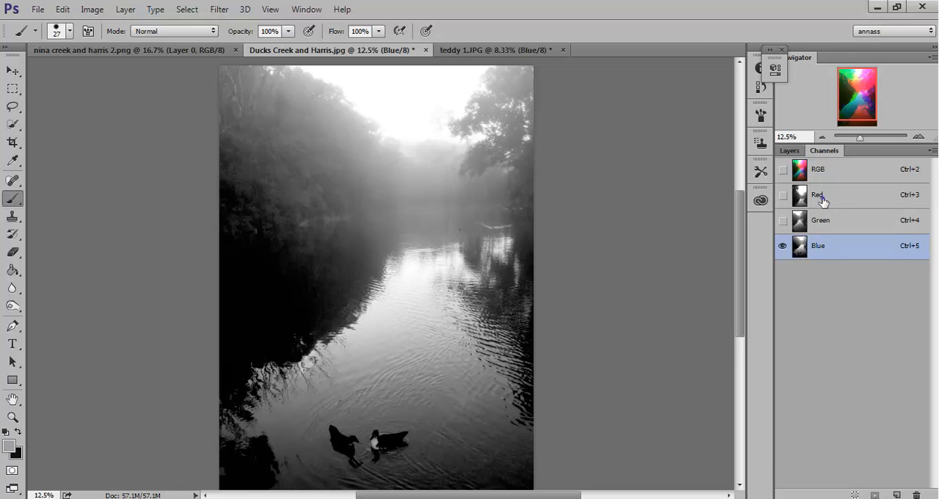
{"action": "left_click", "coordinate": [821, 202]}
{"action": "left_click", "coordinate": [835, 227]}
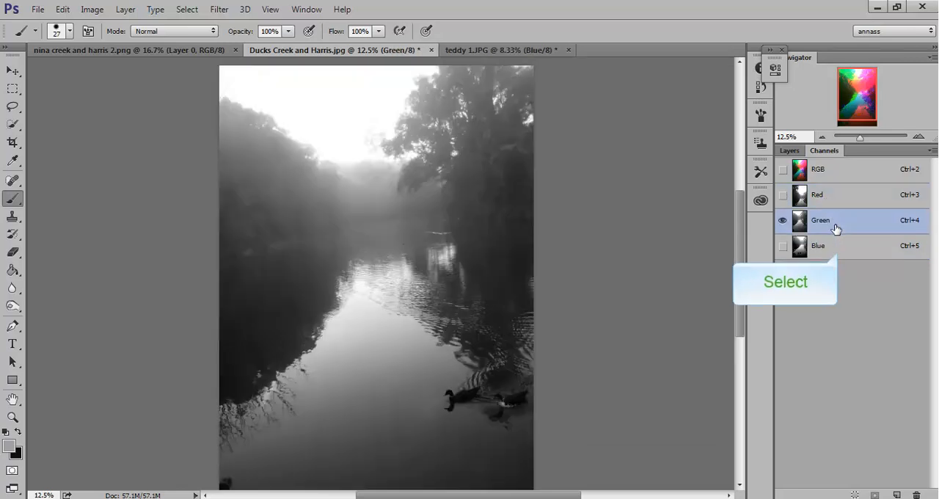
{"action": "left_click", "coordinate": [838, 253]}
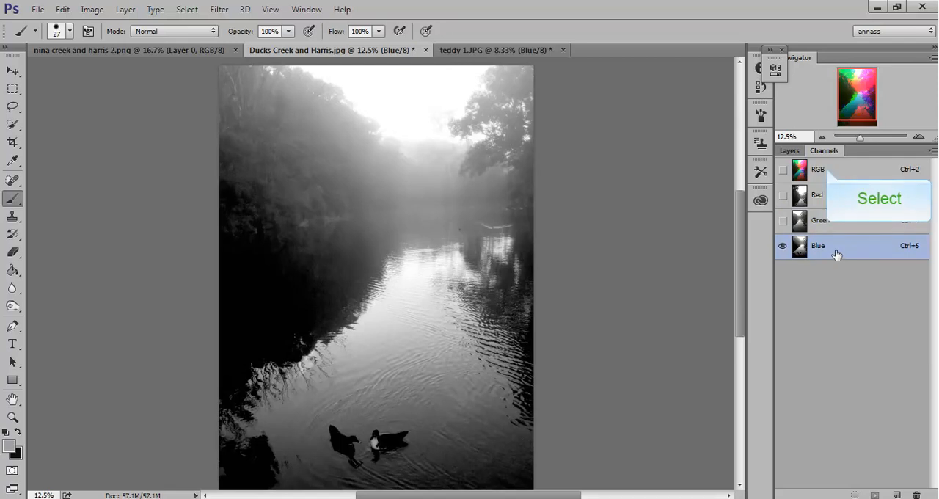
{"action": "left_click", "coordinate": [827, 171]}
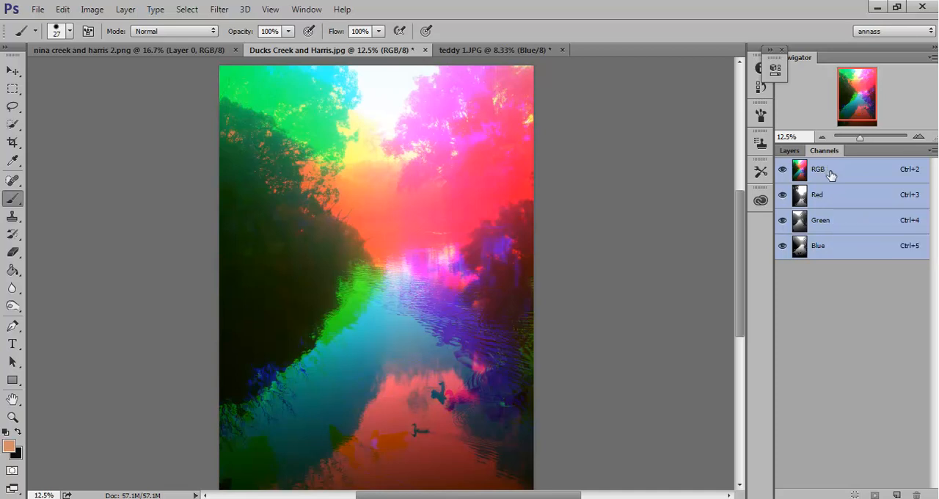
Step: Go through the Red, Green and Blue channels of the Ducks Creek image once more, ending on the RGB composite
{"action": "left_click", "coordinate": [832, 198]}
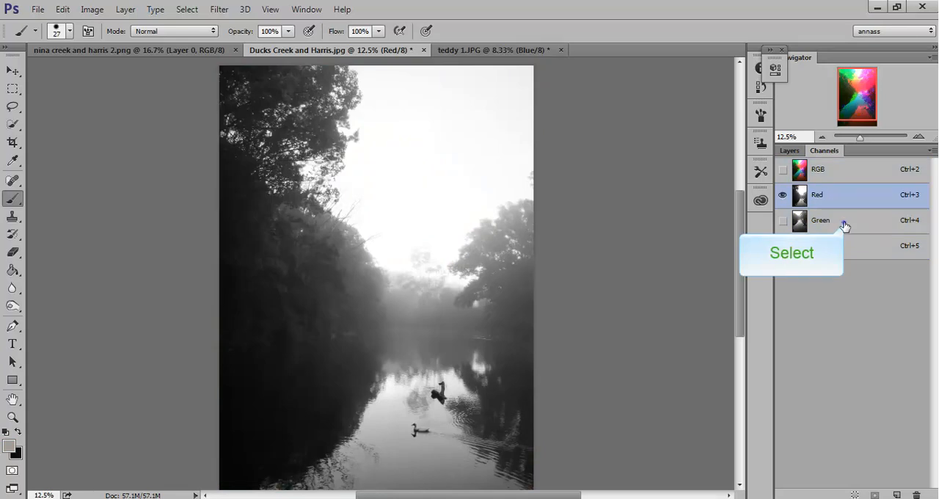
{"action": "left_click", "coordinate": [844, 221]}
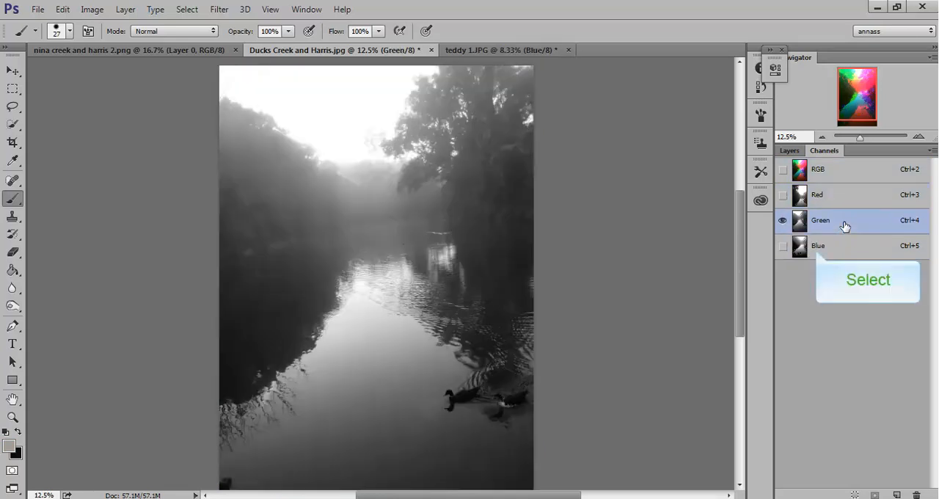
{"action": "left_click", "coordinate": [817, 250]}
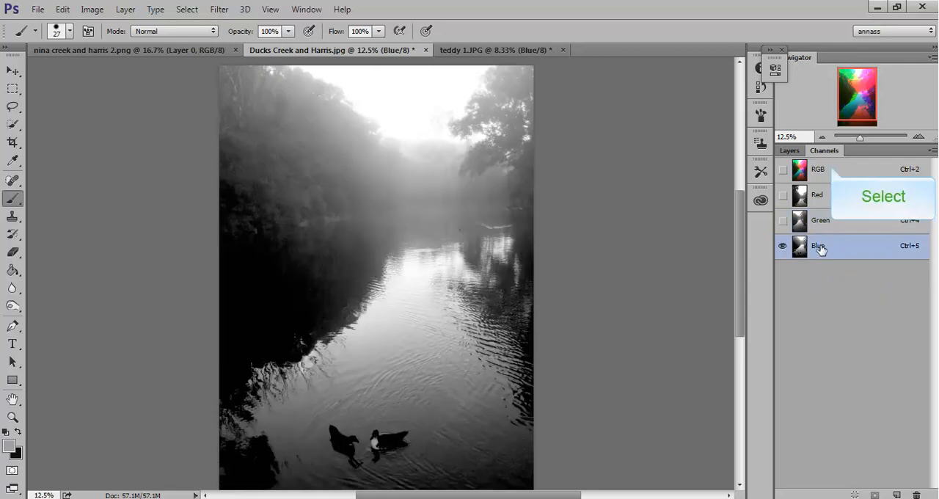
{"action": "left_click", "coordinate": [833, 170]}
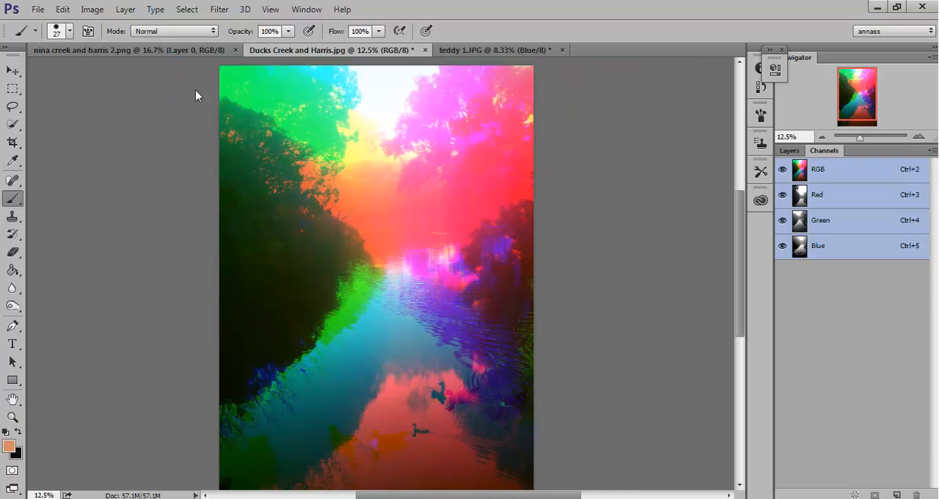
Step: Switch to nina creek and harris 2.png, examine the dog's position in its Red, Green and Blue channels, and restore the RGB composite
{"action": "left_click", "coordinate": [170, 53]}
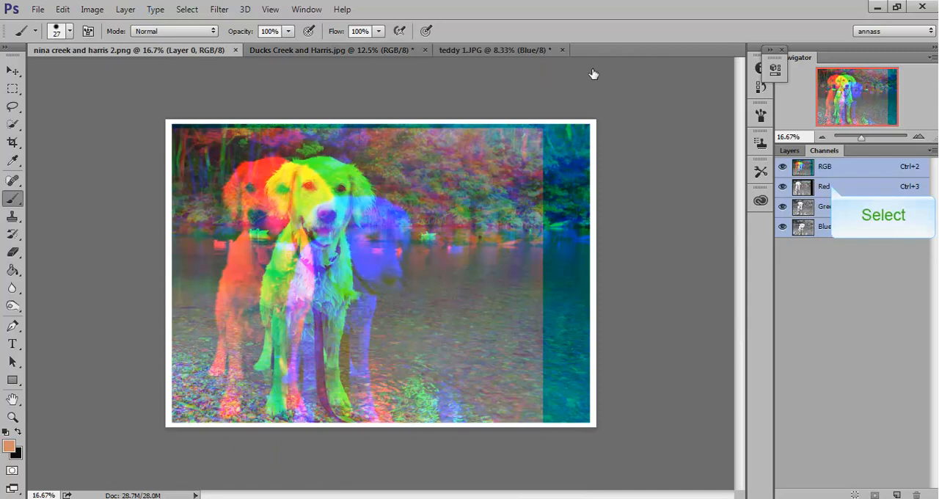
{"action": "left_click", "coordinate": [829, 187]}
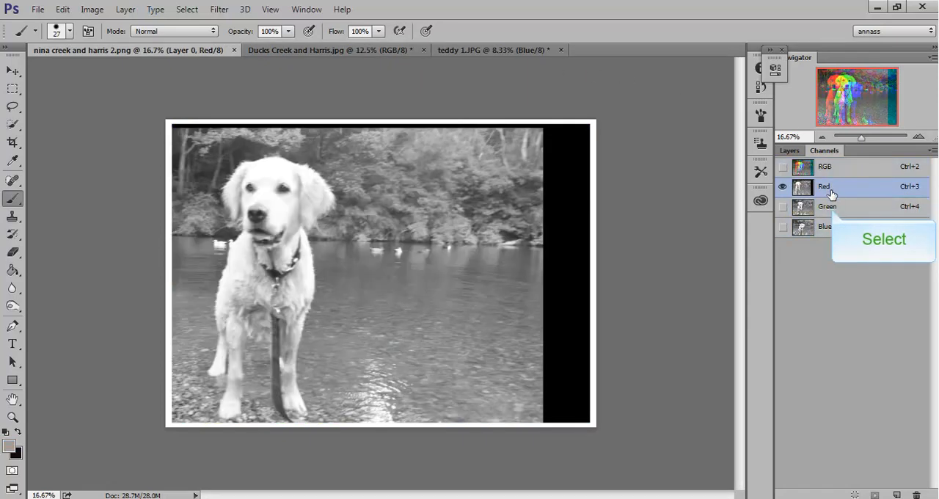
{"action": "left_click", "coordinate": [831, 209]}
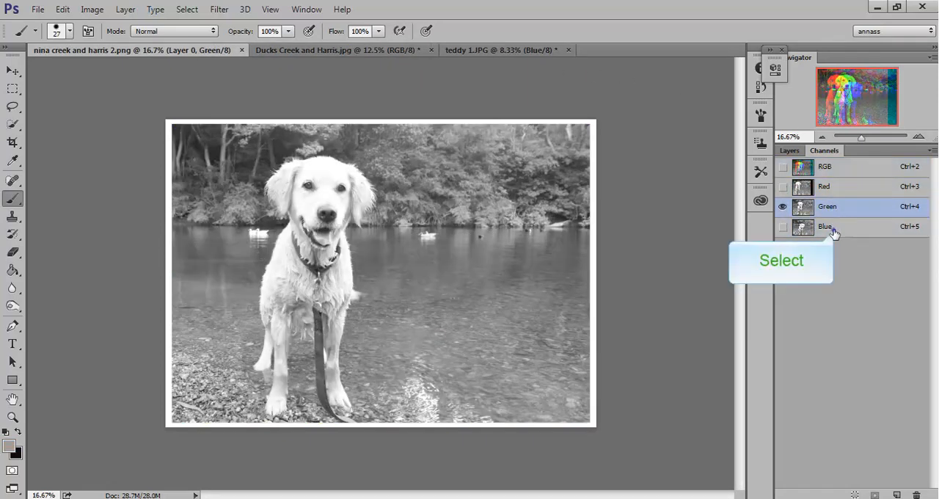
{"action": "left_click", "coordinate": [831, 227]}
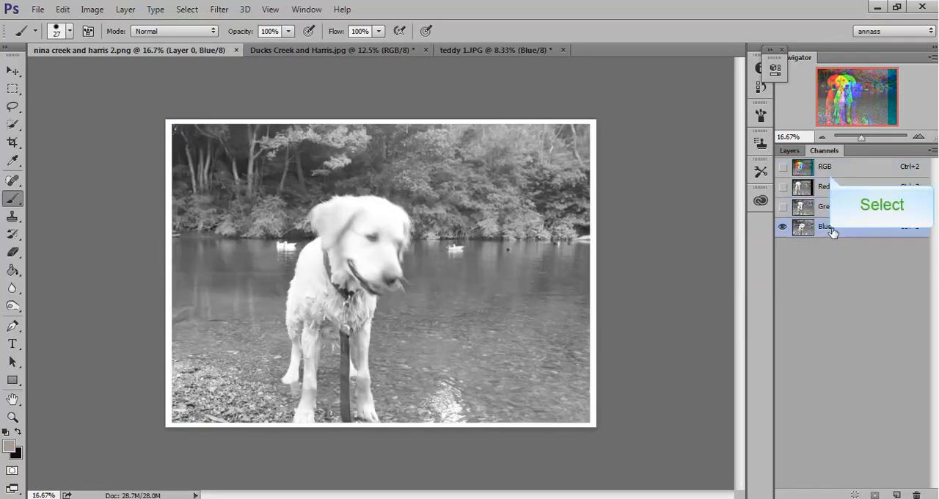
{"action": "left_click", "coordinate": [830, 174]}
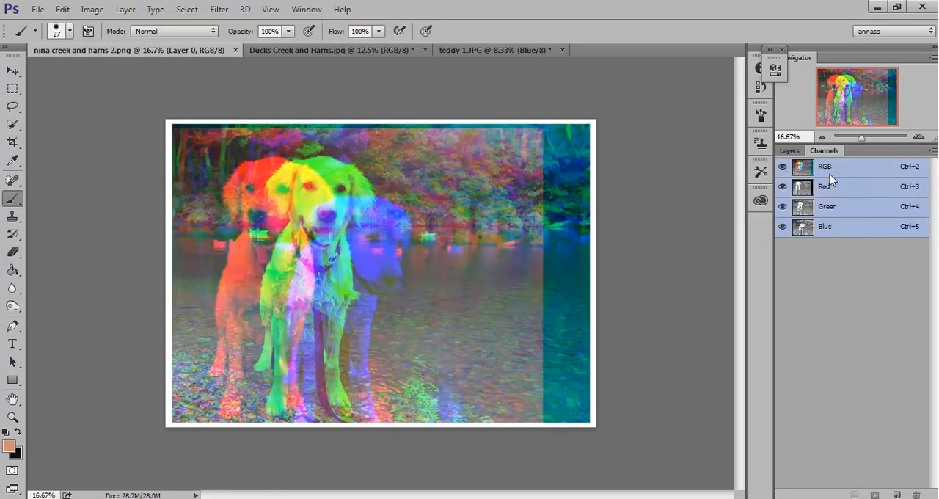